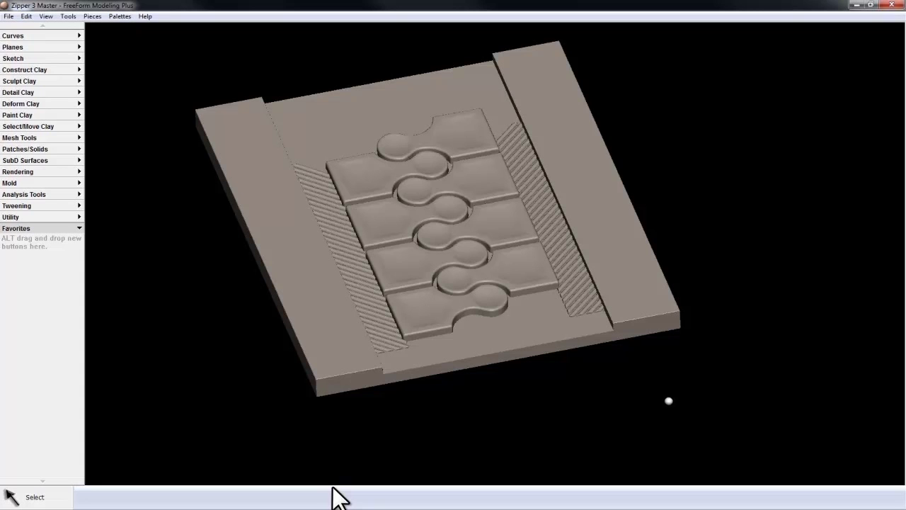
# Combine the Base, Teeth and Cloth ridges pieces as a new piece with a clay coarseness of 0.0500 mm.
pyautogui.press('o')
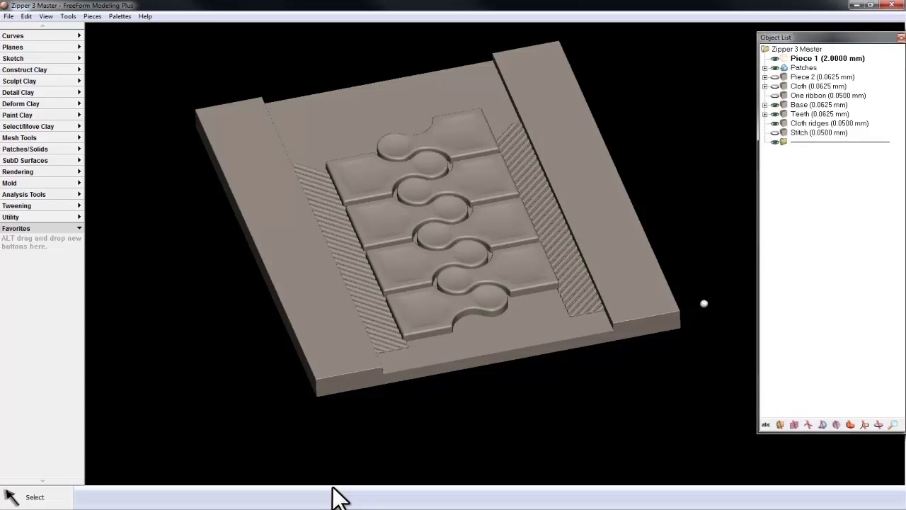
pyautogui.moveTo(876, 106); pyautogui.dragTo(807, 121)
pyautogui.rightClick(787, 103)
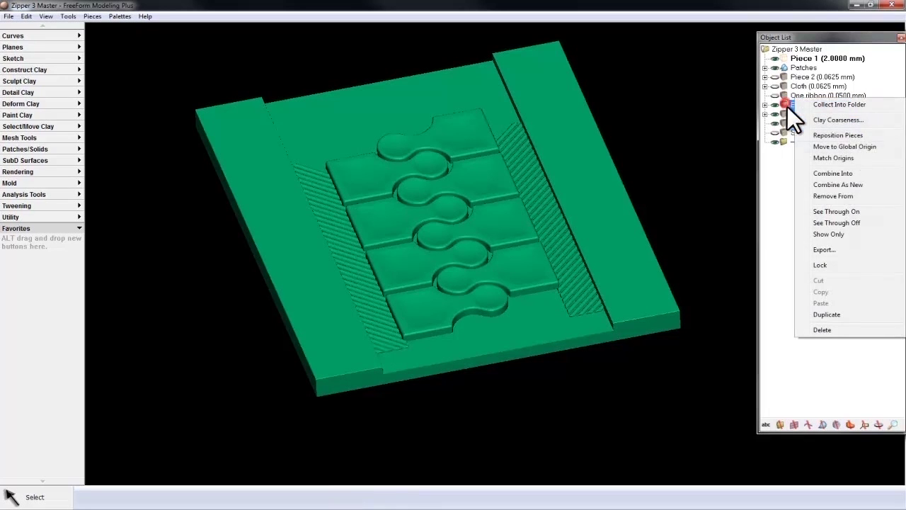
pyautogui.click(834, 183)
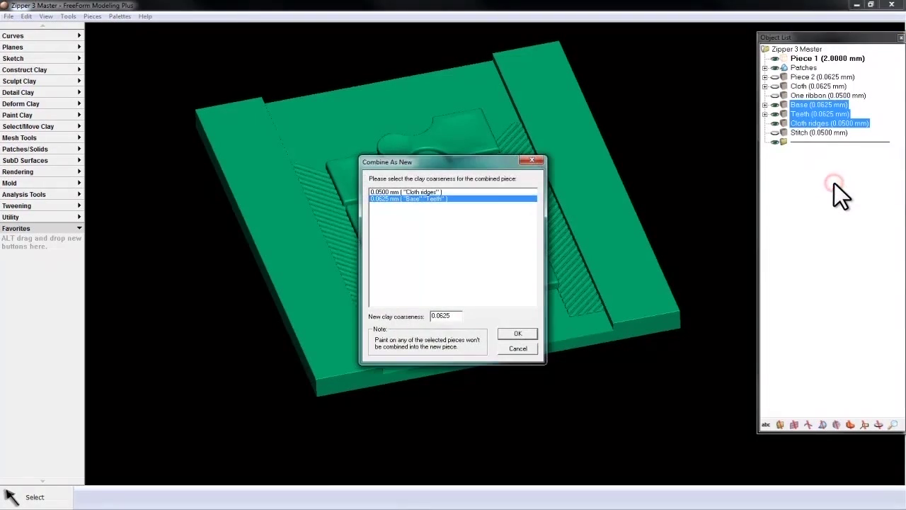
pyautogui.click(383, 191)
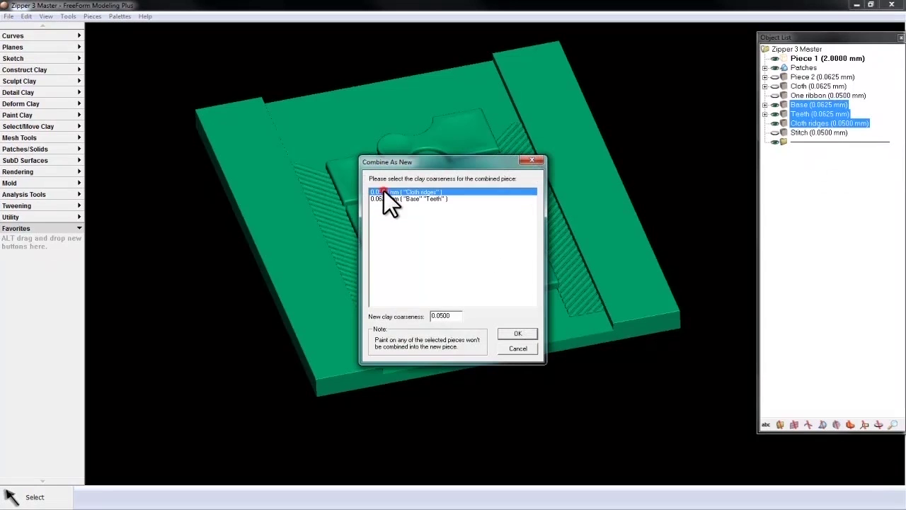
pyautogui.click(517, 333)
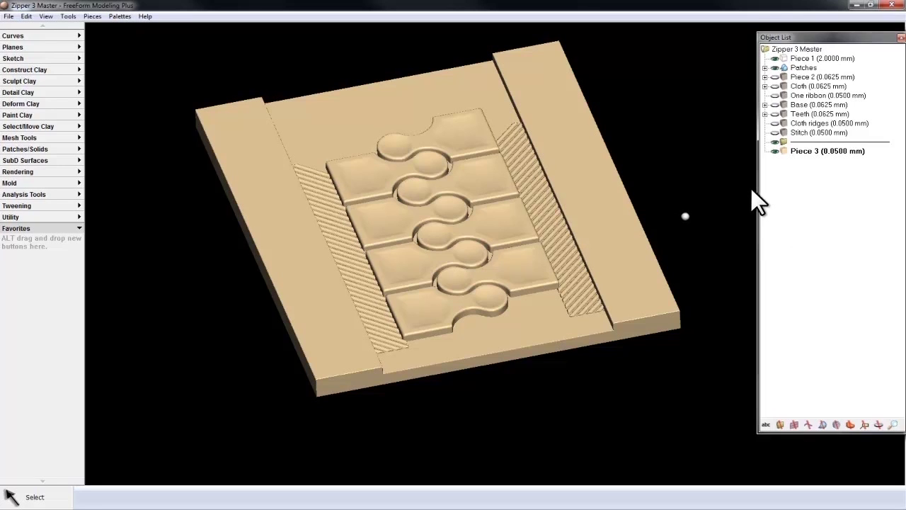
# Rename the new combined piece as FinalZipper.
pyautogui.doubleClick(817, 150)
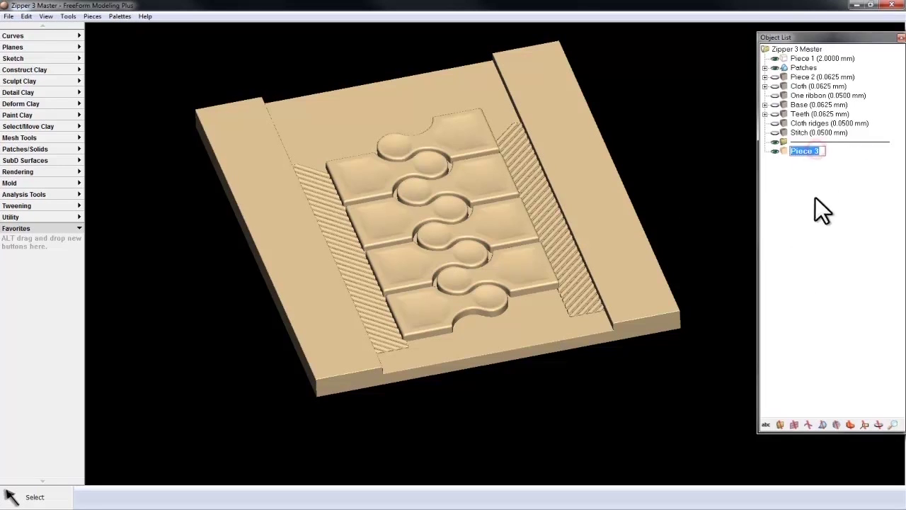
pyautogui.write('FinalZipper')
pyautogui.press('Return')
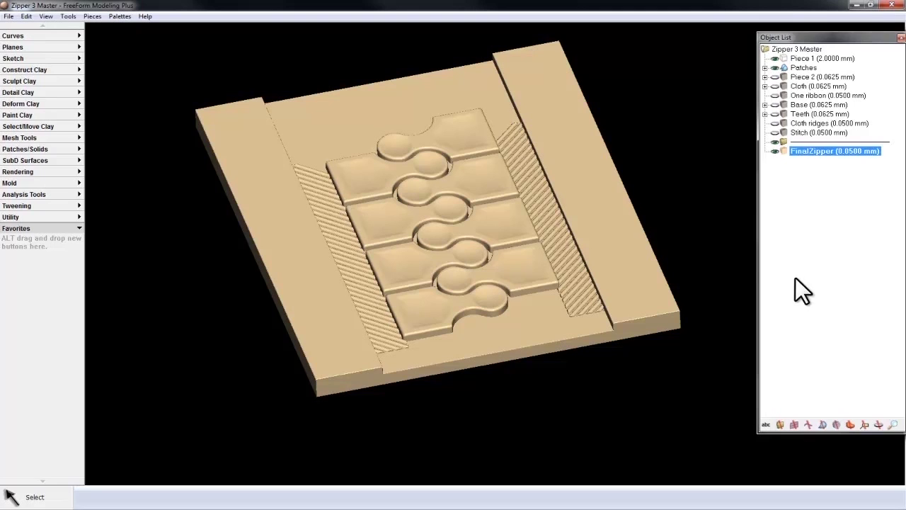
# Show Curves 25, 27, 28 and 29 of the Base piece, and show Patch 2.
pyautogui.click(765, 104)
pyautogui.click(785, 114)
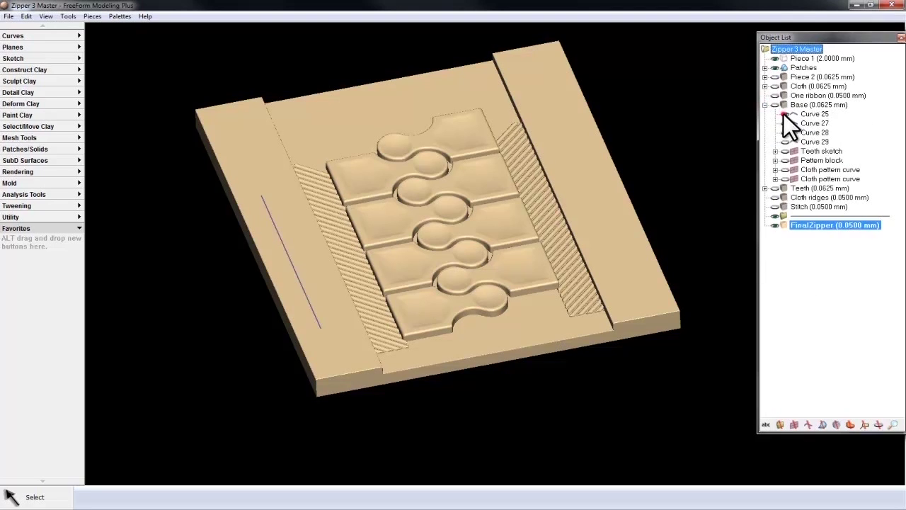
pyautogui.click(785, 123)
pyautogui.click(785, 132)
pyautogui.click(785, 141)
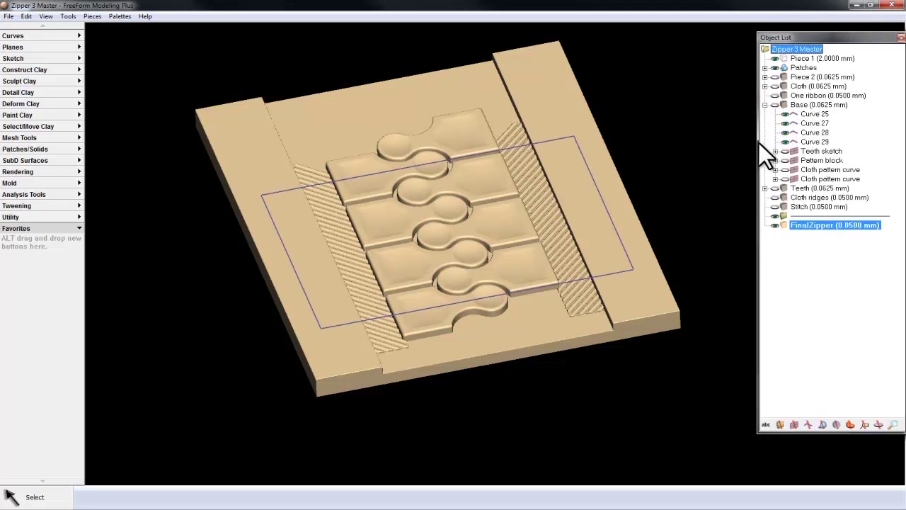
pyautogui.click(765, 104)
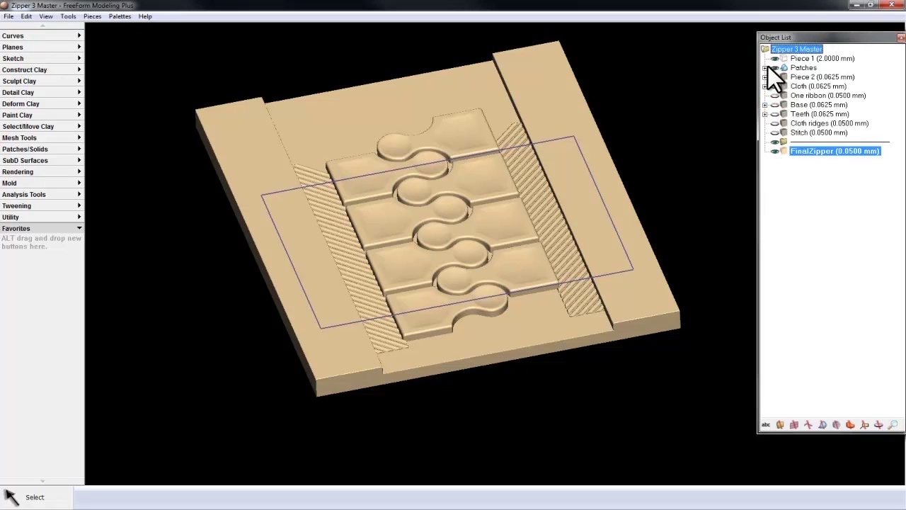
pyautogui.click(765, 68)
pyautogui.click(784, 85)
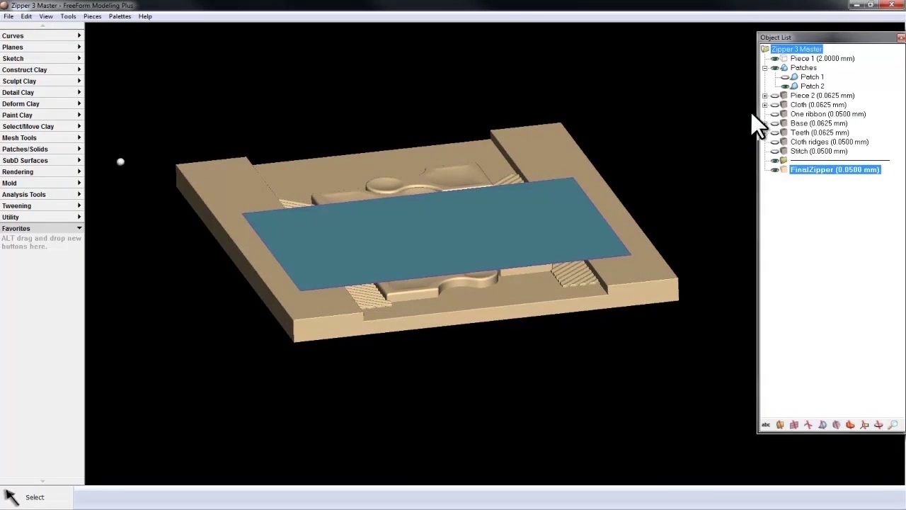
# Capture the zipper relief onto Patch 2 as a face texture with an image size of 1024.
pyautogui.click(58, 159)
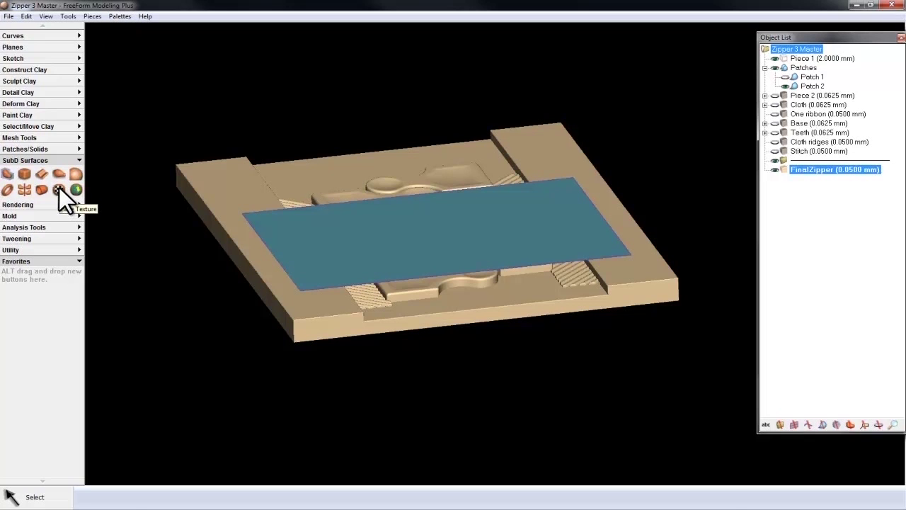
pyautogui.click(60, 189)
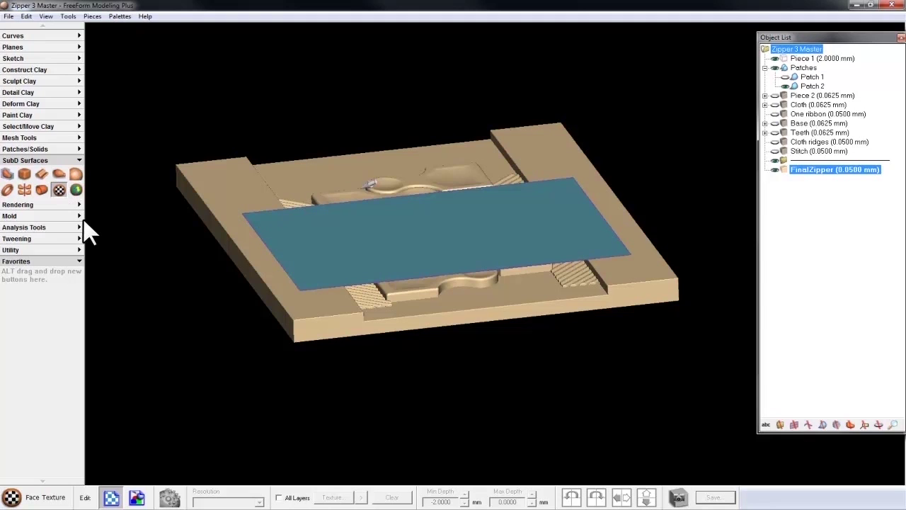
pyautogui.click(389, 205)
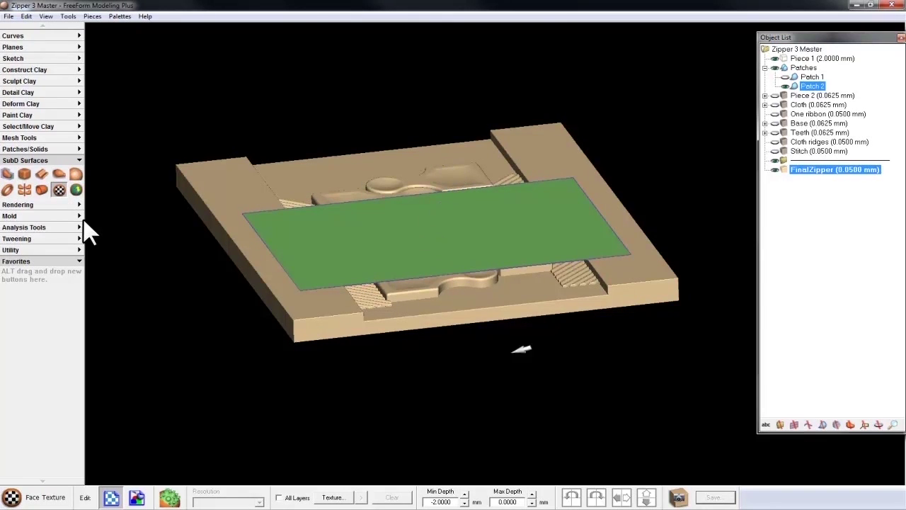
pyautogui.click(678, 498)
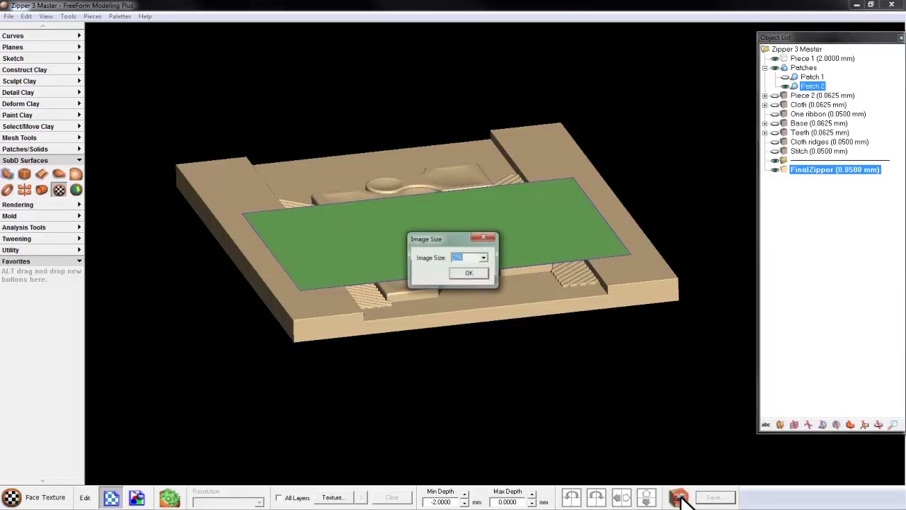
pyautogui.click(481, 260)
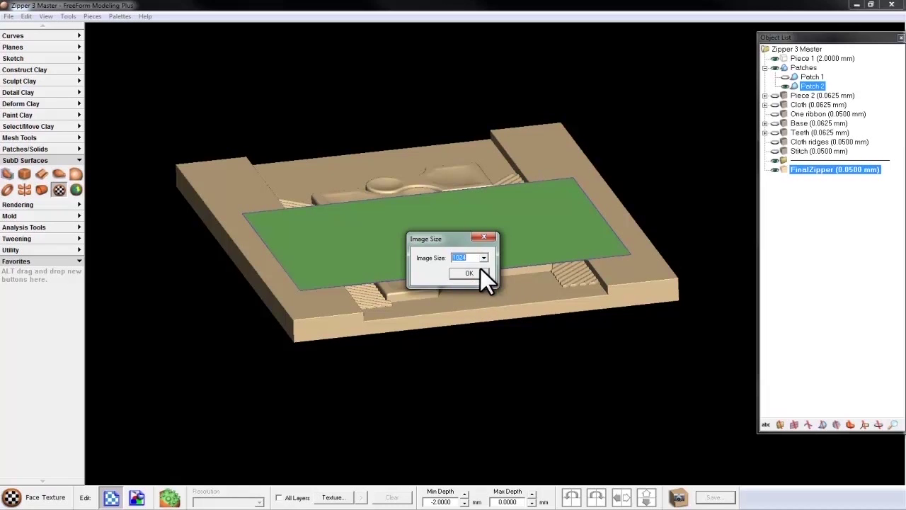
pyautogui.click(479, 274)
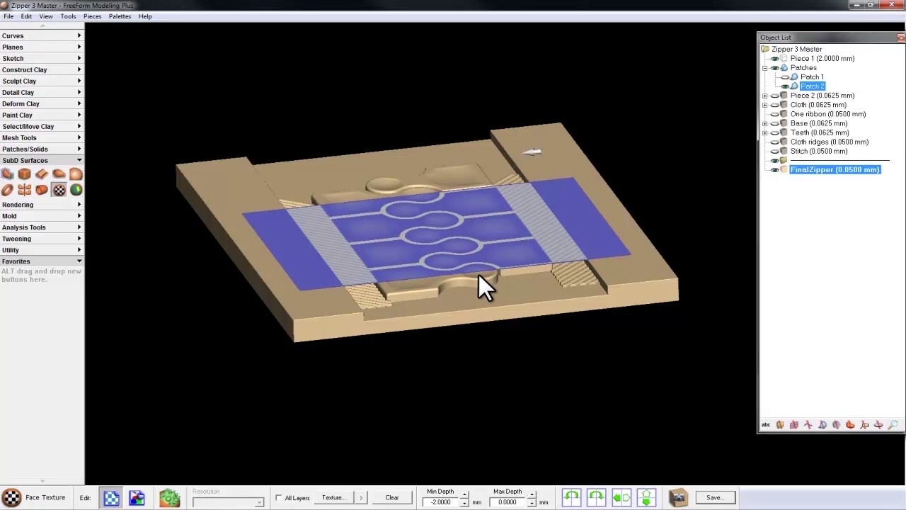
pyautogui.press('Escape')
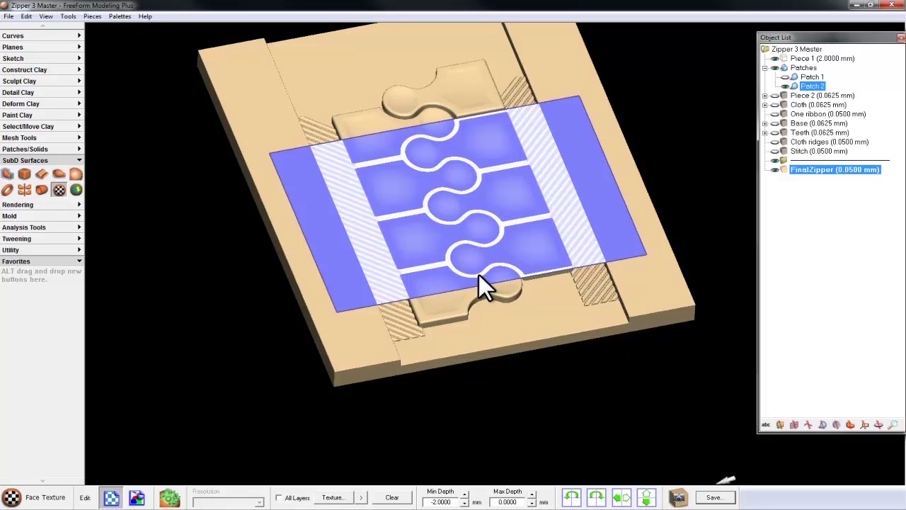
# Save the captured zipper texture to the Desktop as a bitmap file named Zipper.
pyautogui.click(717, 496)
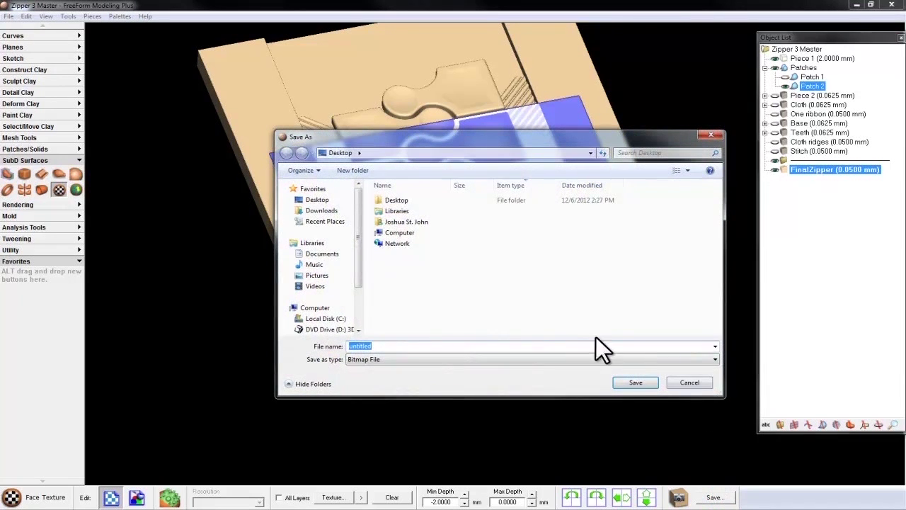
pyautogui.click(331, 199)
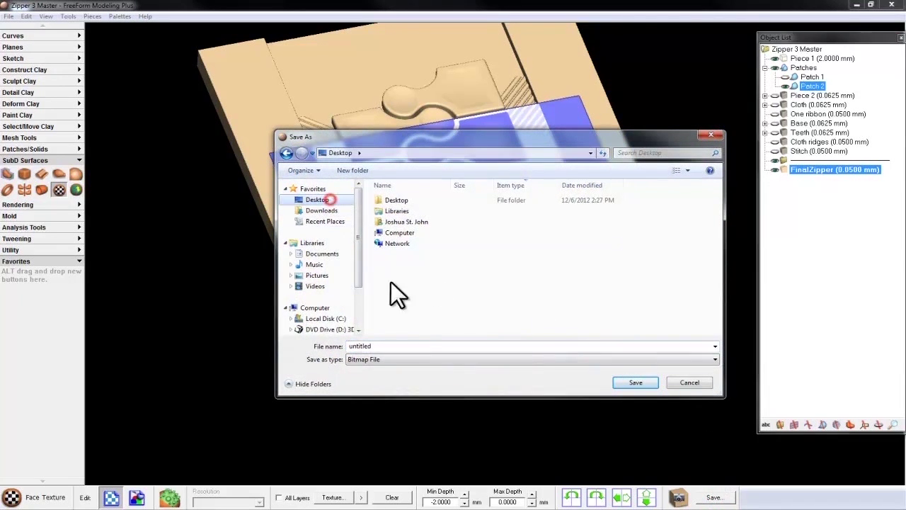
pyautogui.click(399, 347)
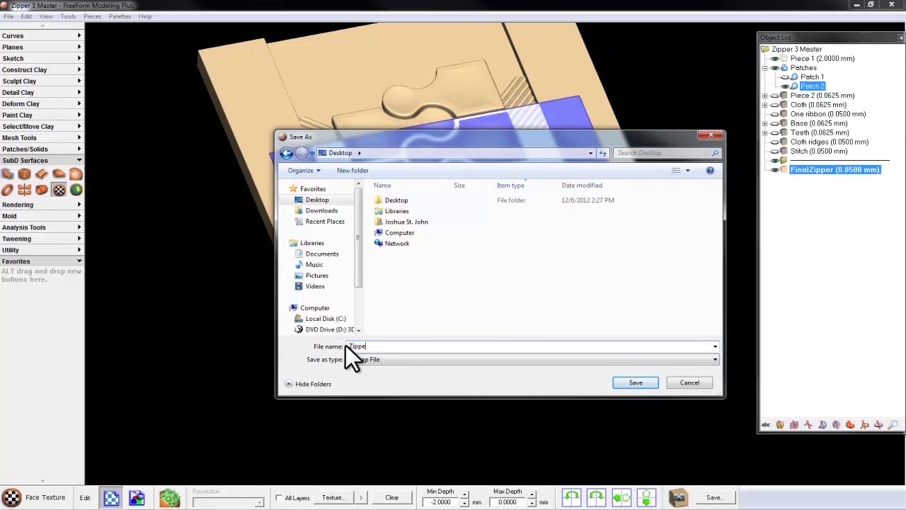
pyautogui.press('Return')
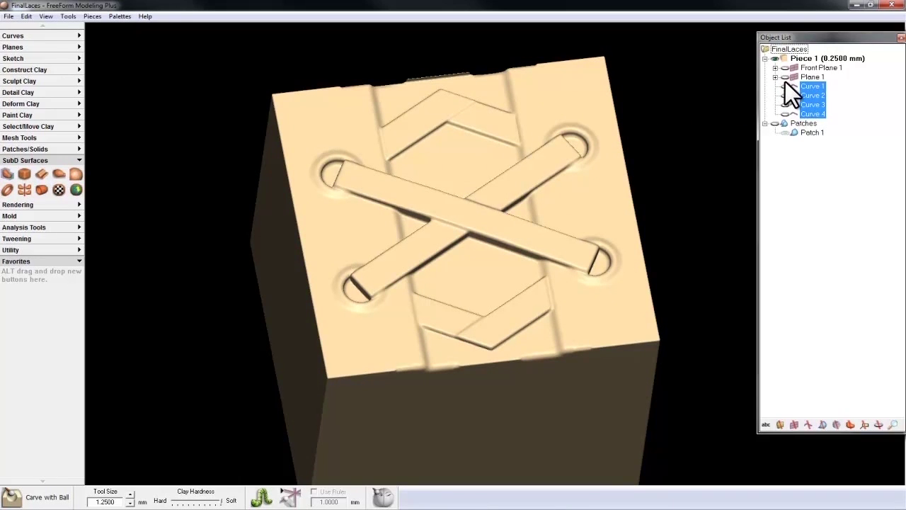
# Show Curves 1 to 4 of the laces piece and the patch they bound.
pyautogui.click(786, 86)
pyautogui.click(832, 128)
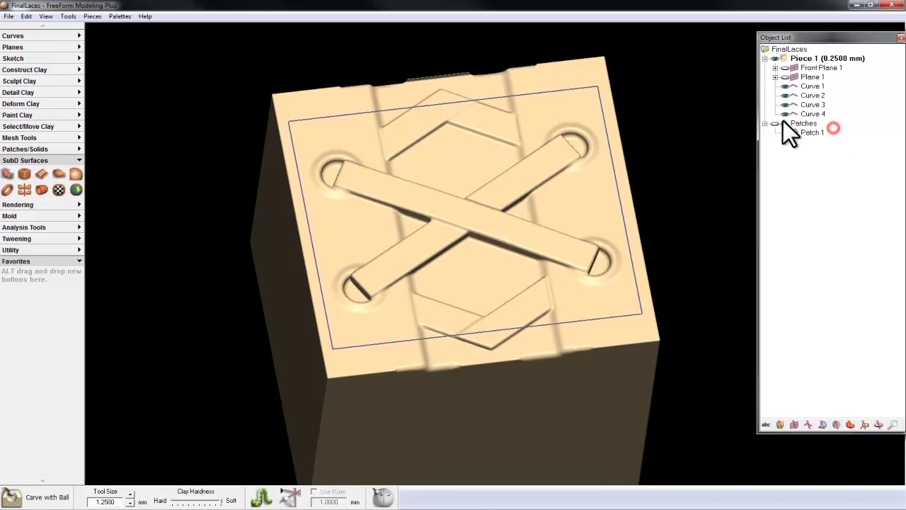
pyautogui.click(775, 123)
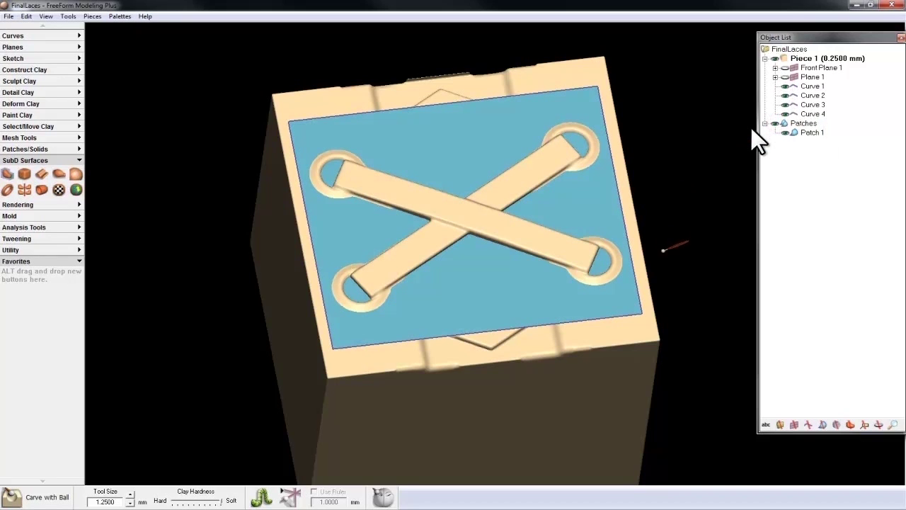
# Capture the laces relief onto Patch 1 as a face texture.
pyautogui.press('t')
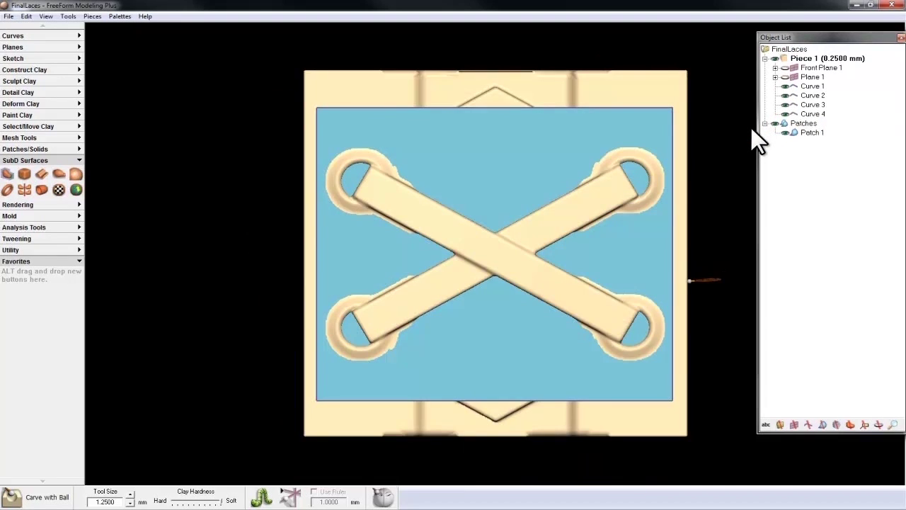
pyautogui.press('f')
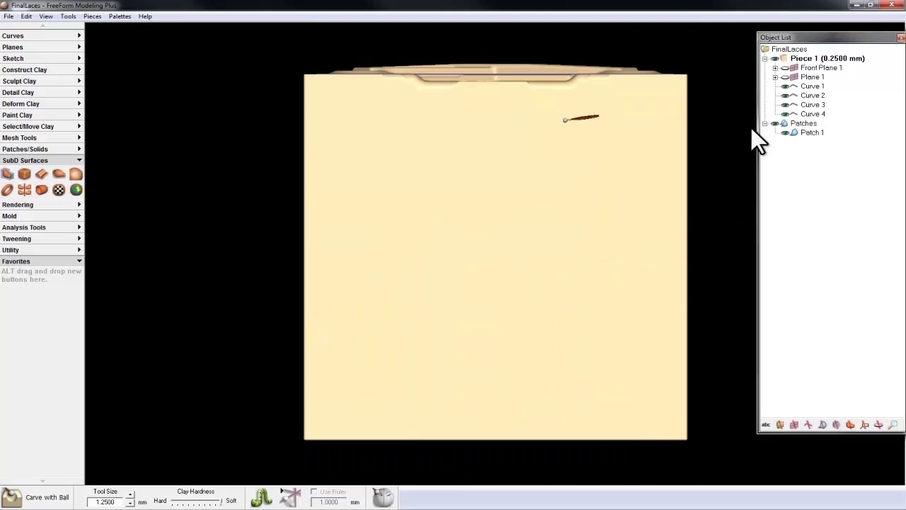
pyautogui.press('p')
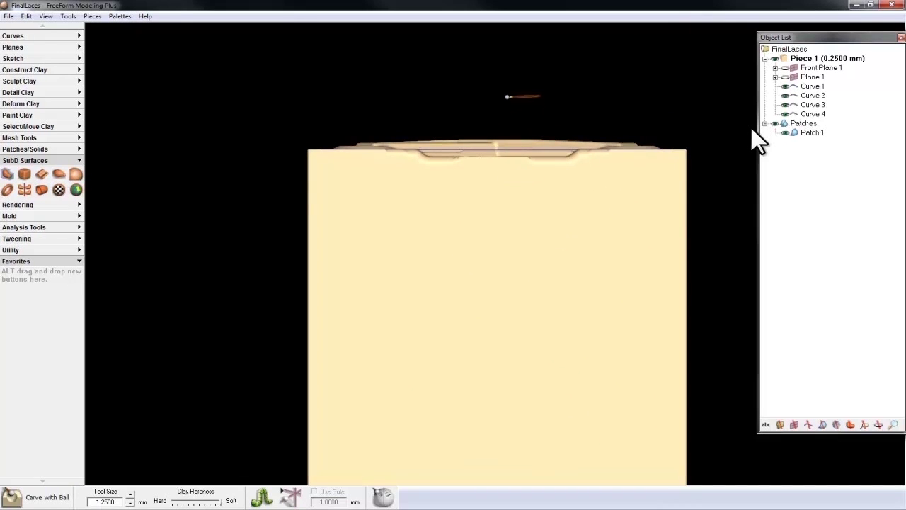
pyautogui.press('p')
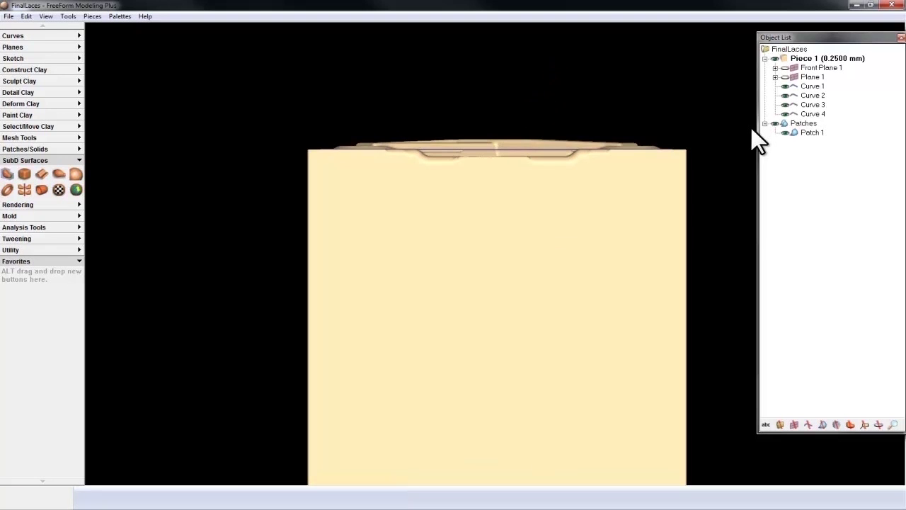
pyautogui.press('Home')
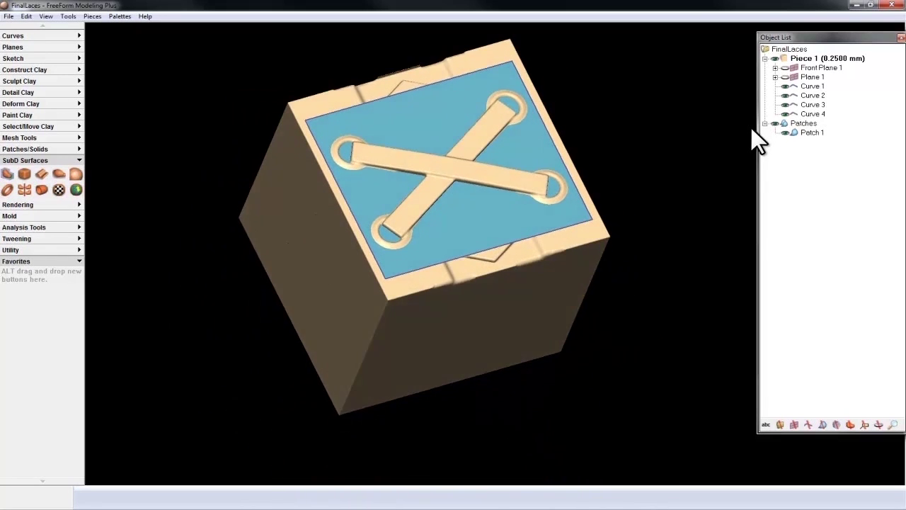
pyautogui.press('space')
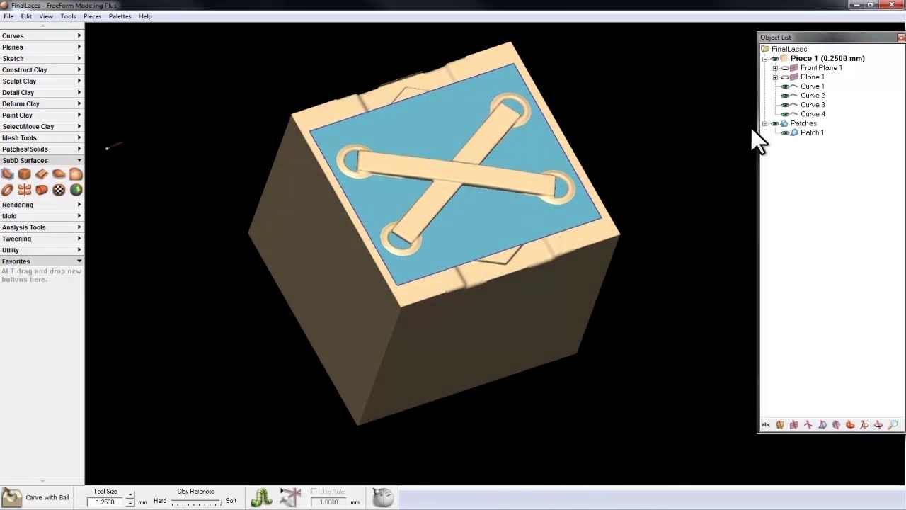
pyautogui.click(60, 189)
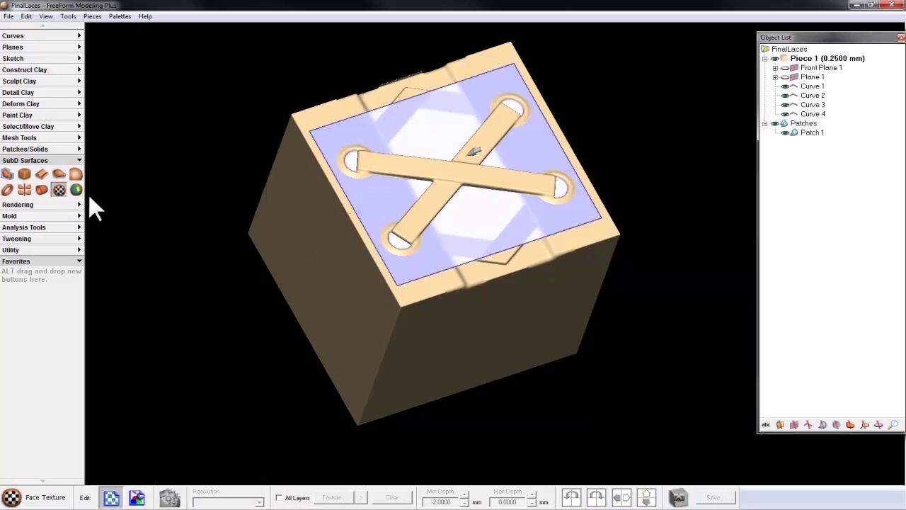
pyautogui.click(476, 150)
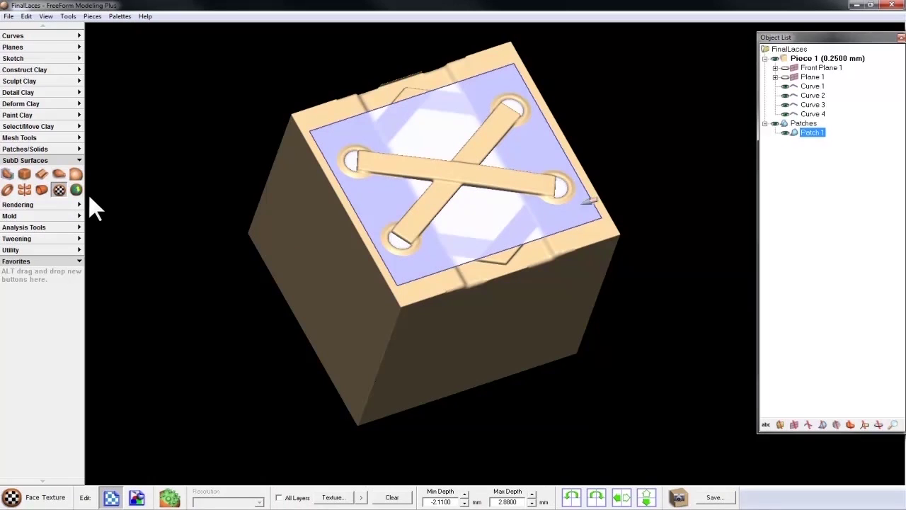
pyautogui.click(678, 497)
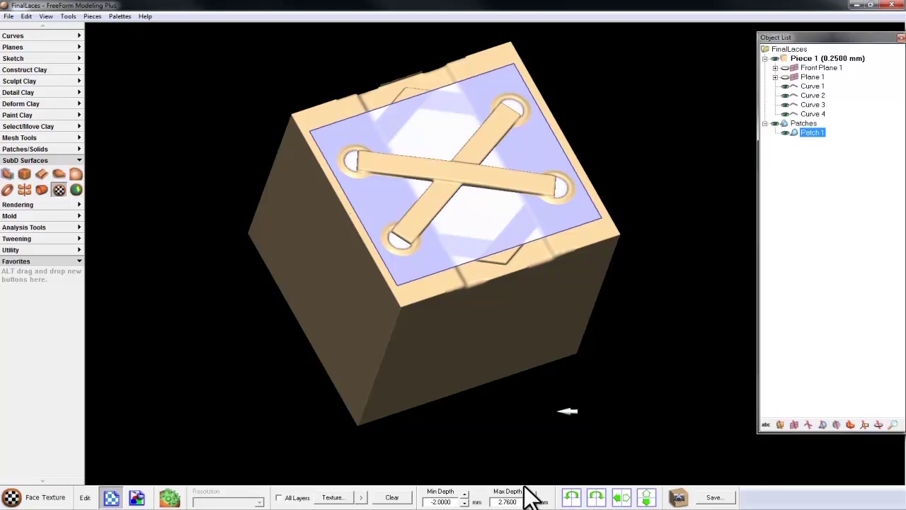
# Save the captured laces texture to the Desktop as a bitmap file named Laces.
pyautogui.click(703, 499)
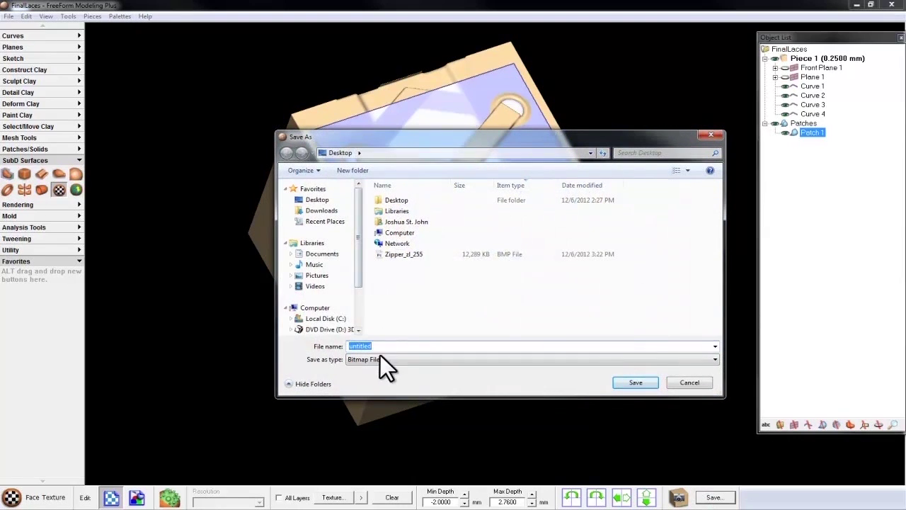
pyautogui.click(376, 345)
pyautogui.write('Laces')
pyautogui.click(647, 382)
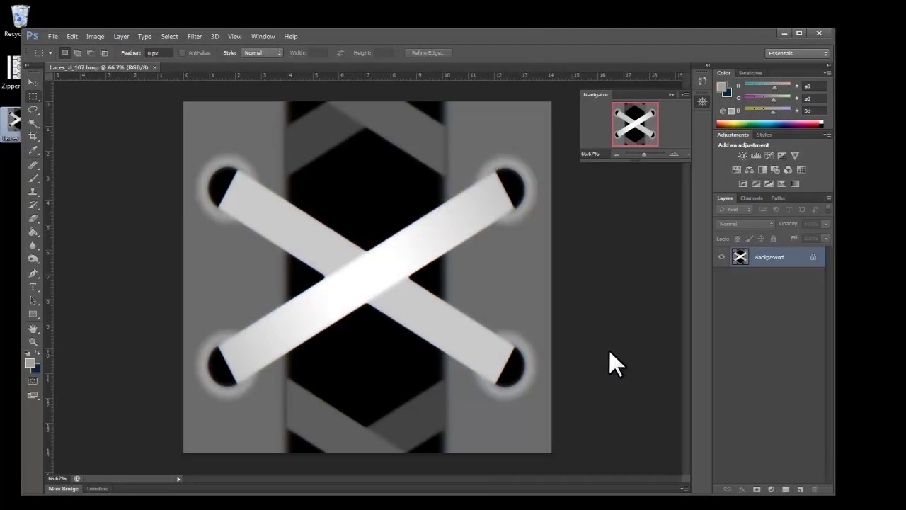